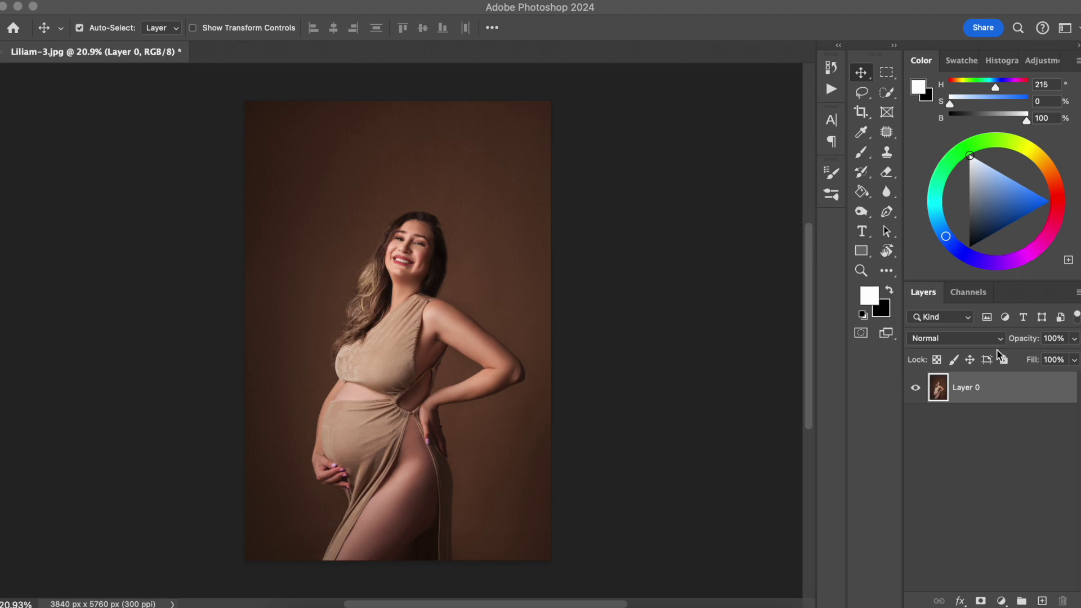
- Create a new blank white document 6 in wide by 4 in high at 300 ppi
left_click(92, 1)
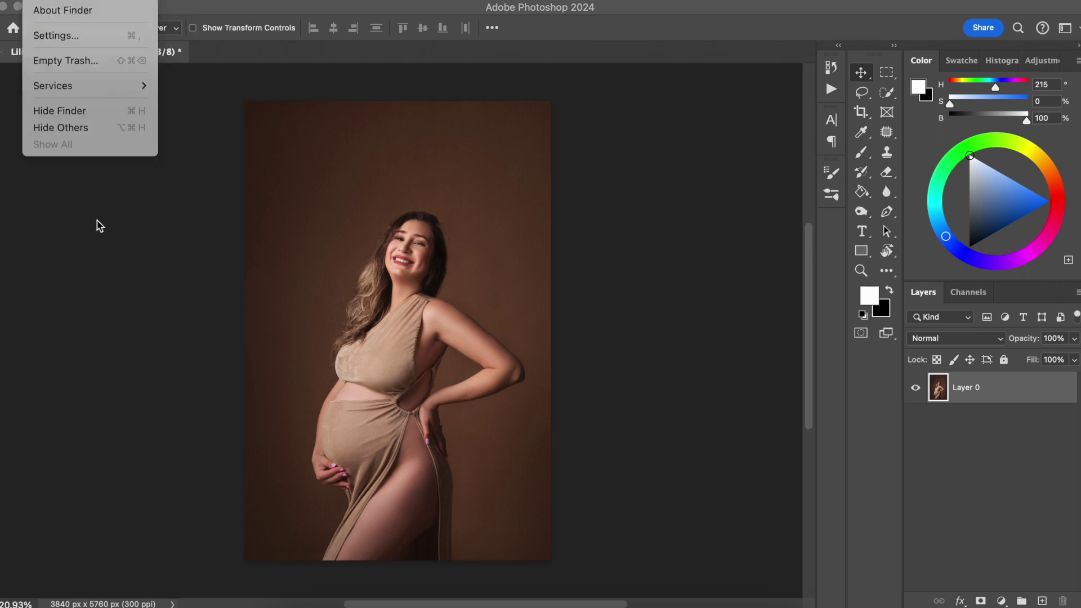
left_click(99, 228)
left_click(133, 1)
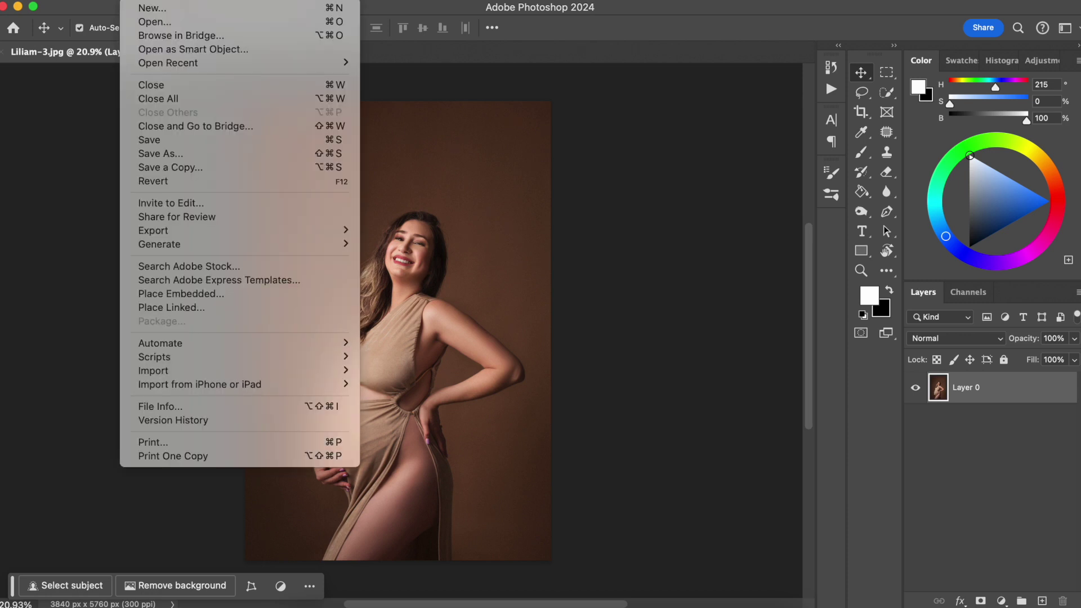
left_click(147, 9)
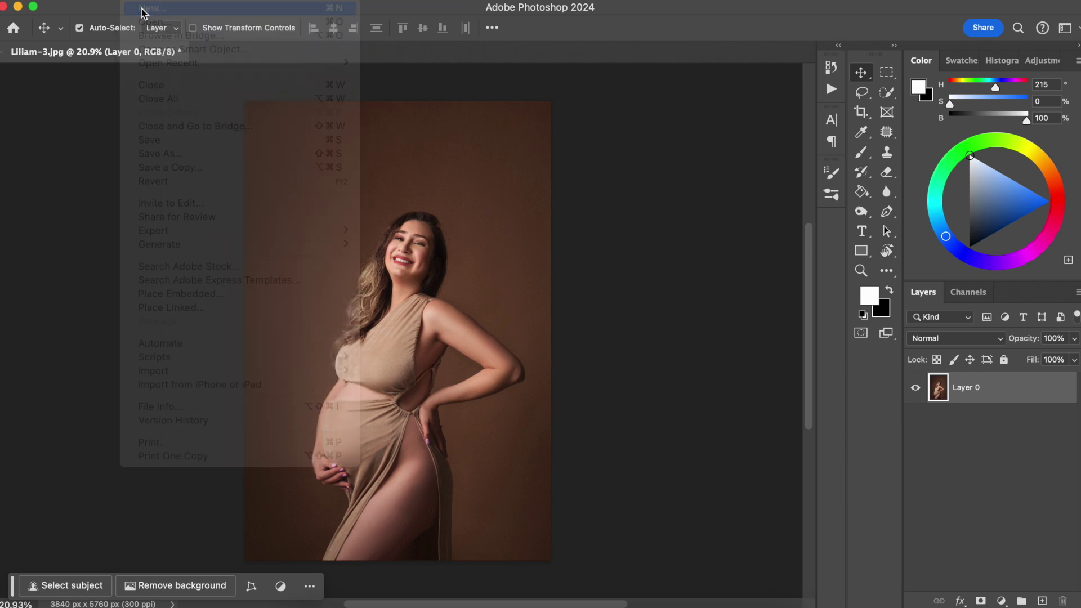
left_click(757, 170)
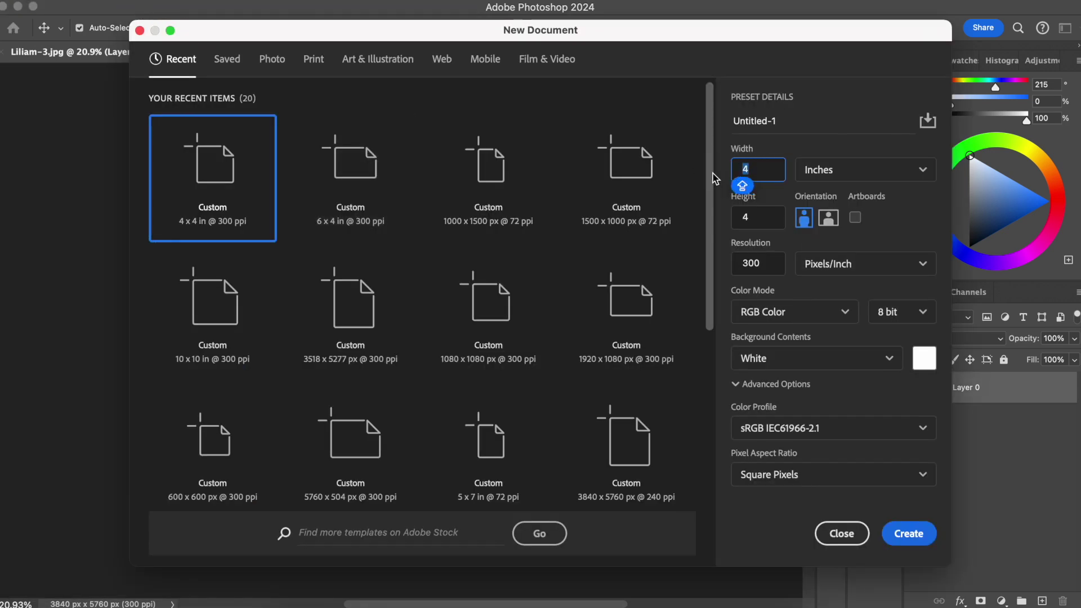
type("6")
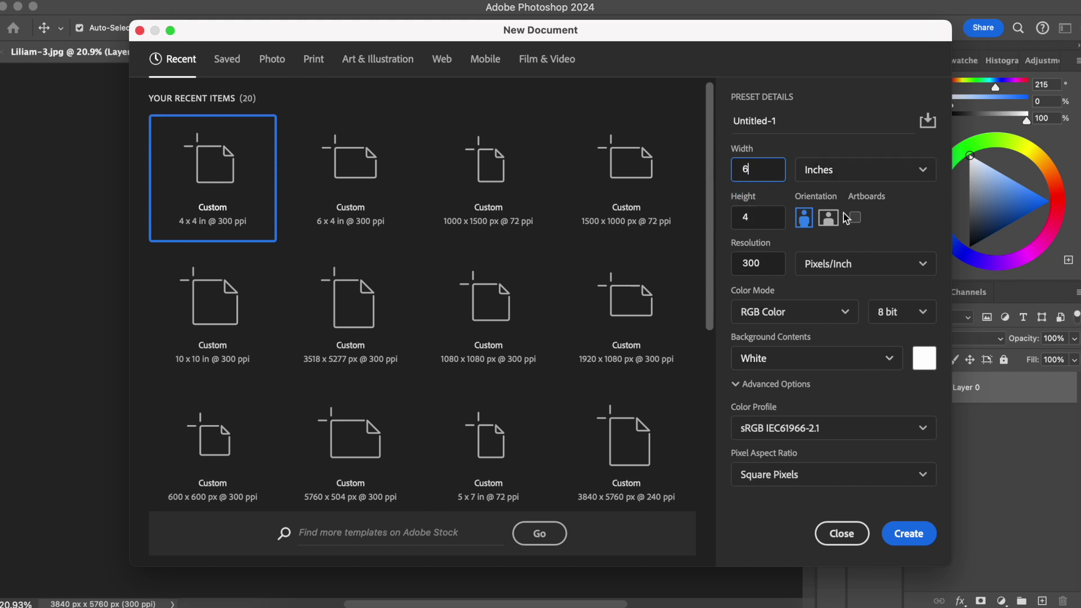
left_click(910, 533)
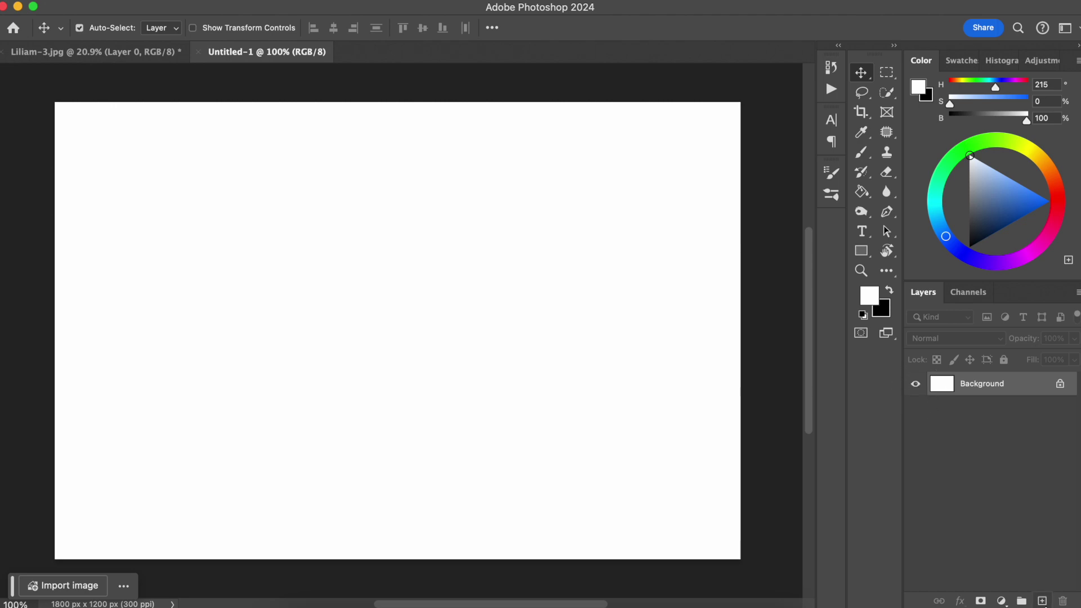
- On a new layer with Background hidden, type the studio name over 'PHOTOGRAPHY' in white BodoniFLF Bold Italic
left_click(1042, 601)
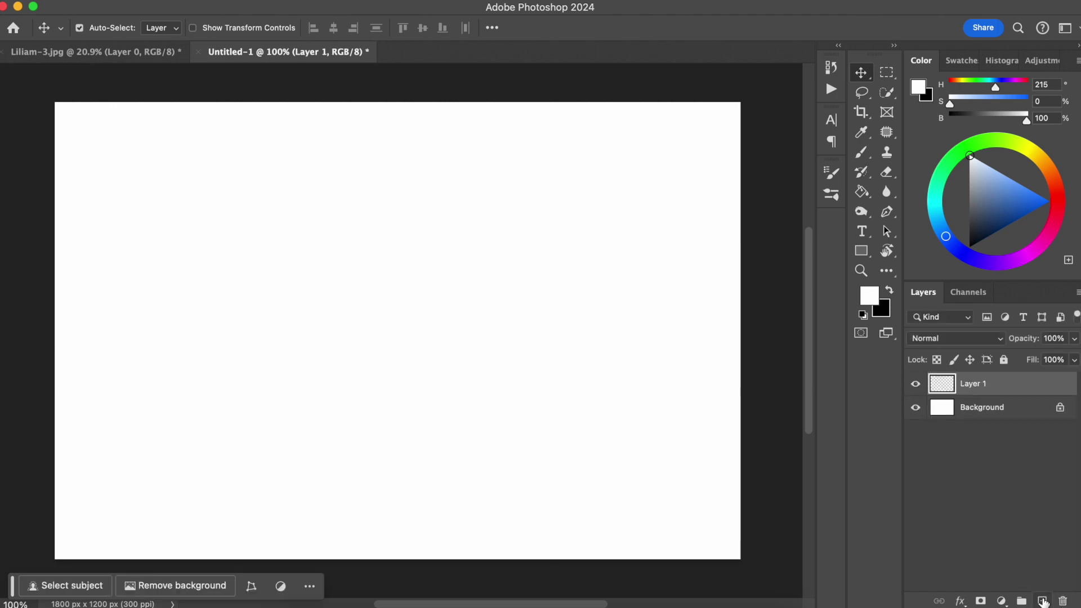
left_click(915, 407)
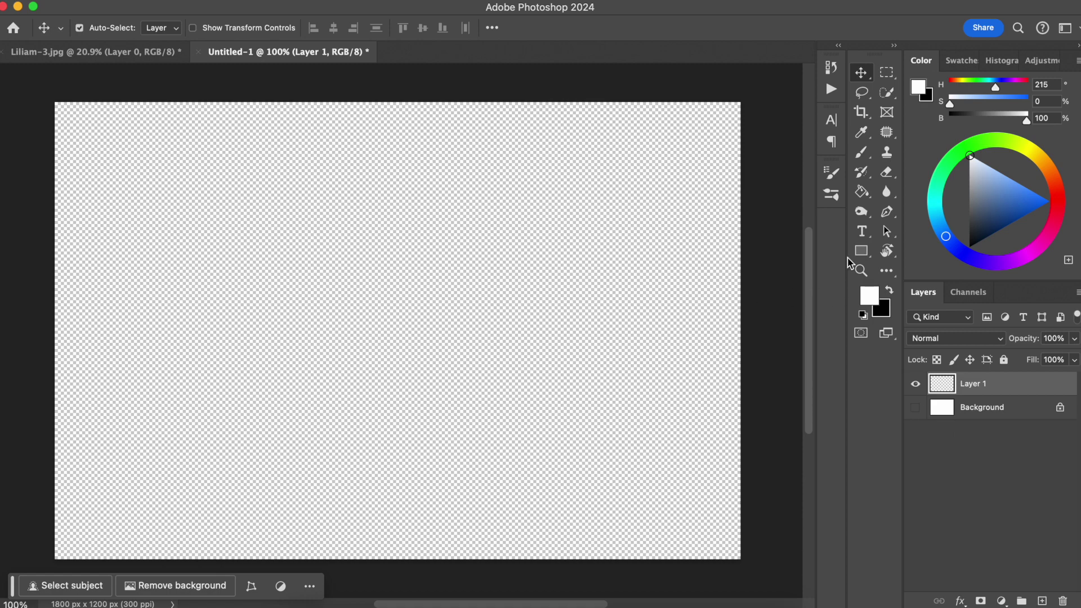
left_click(861, 233)
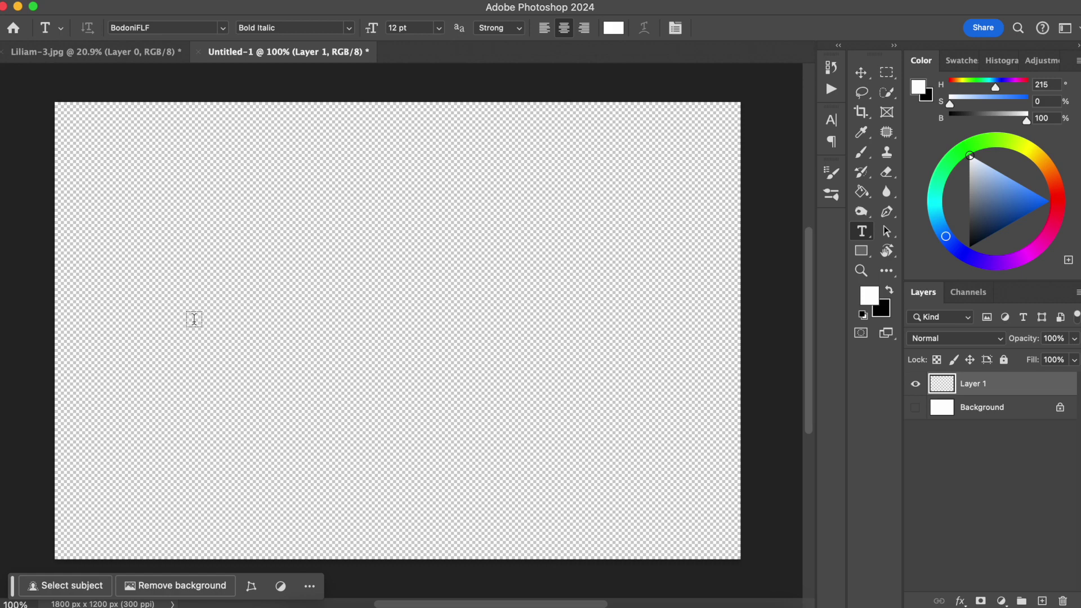
left_click(225, 304)
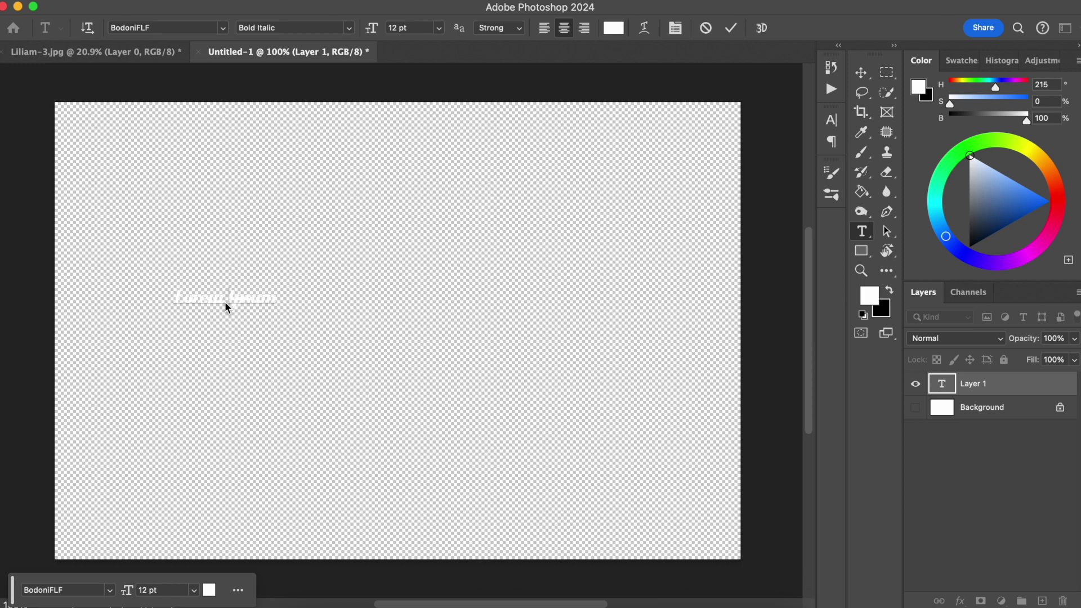
type("SHEILA'S")
key("Return")
type("PHOTOGRAPHY")
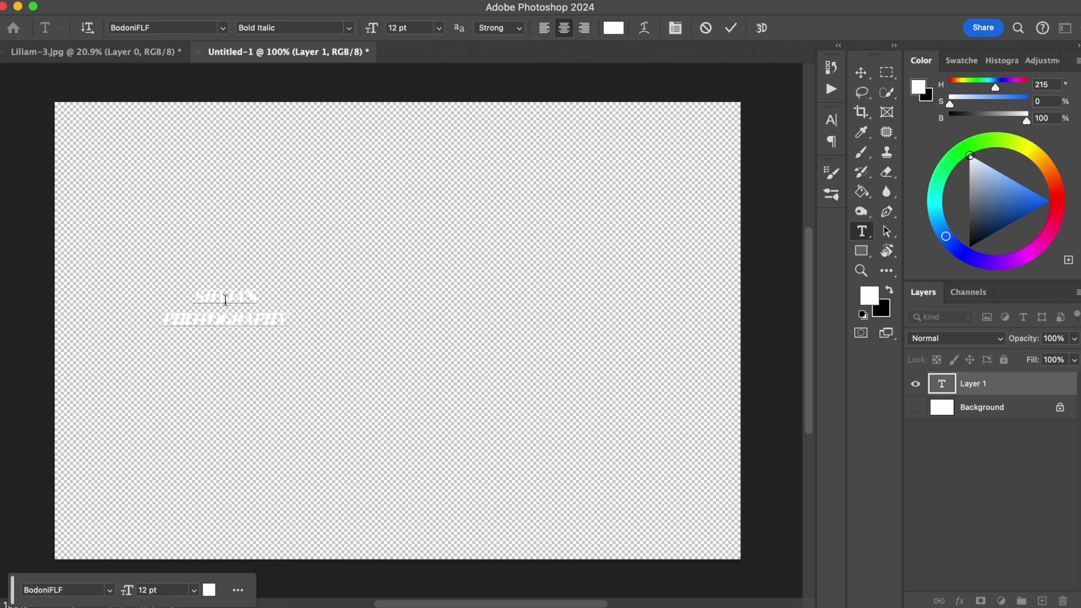
key("super+a")
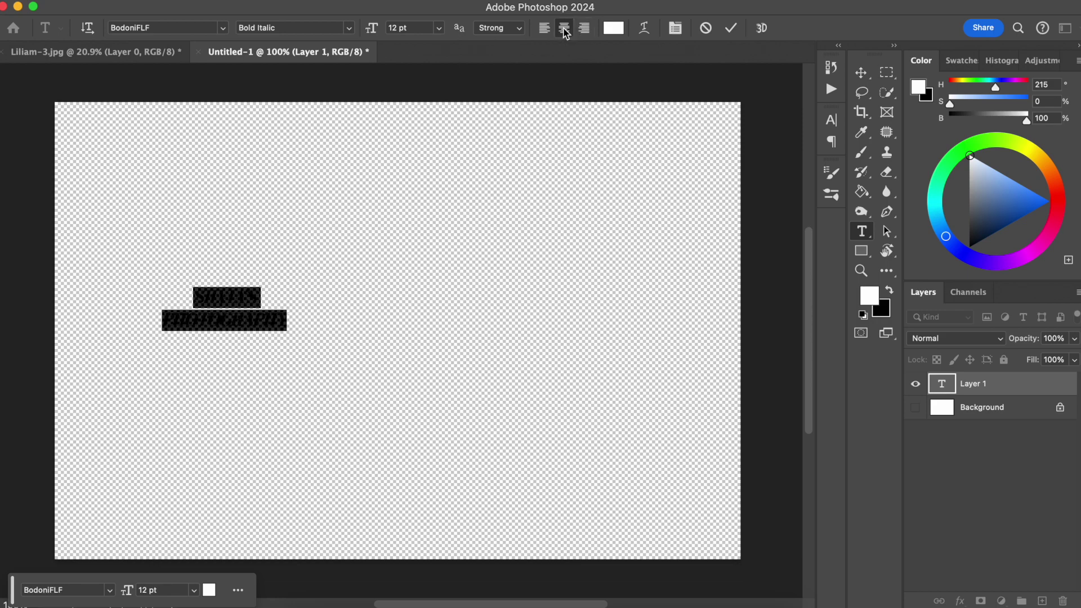
left_click(861, 72)
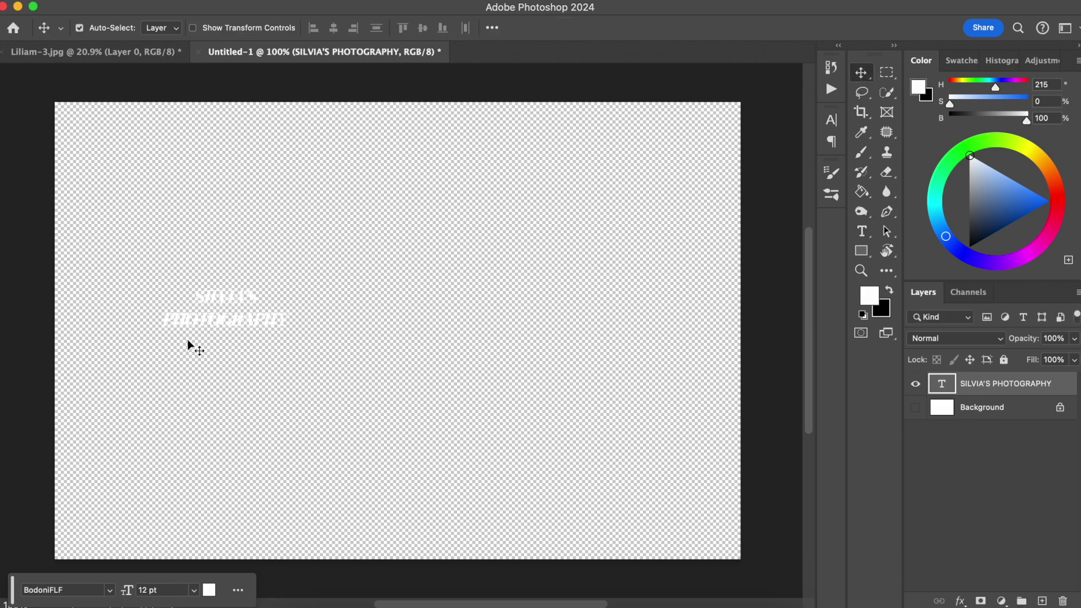
- Scale the two-line text about 459% to roughly 55 pt and centre it on the canvas
key("super+t")
left_click_drag(291, 289, 663, 159)
left_click_drag(481, 238, 469, 324)
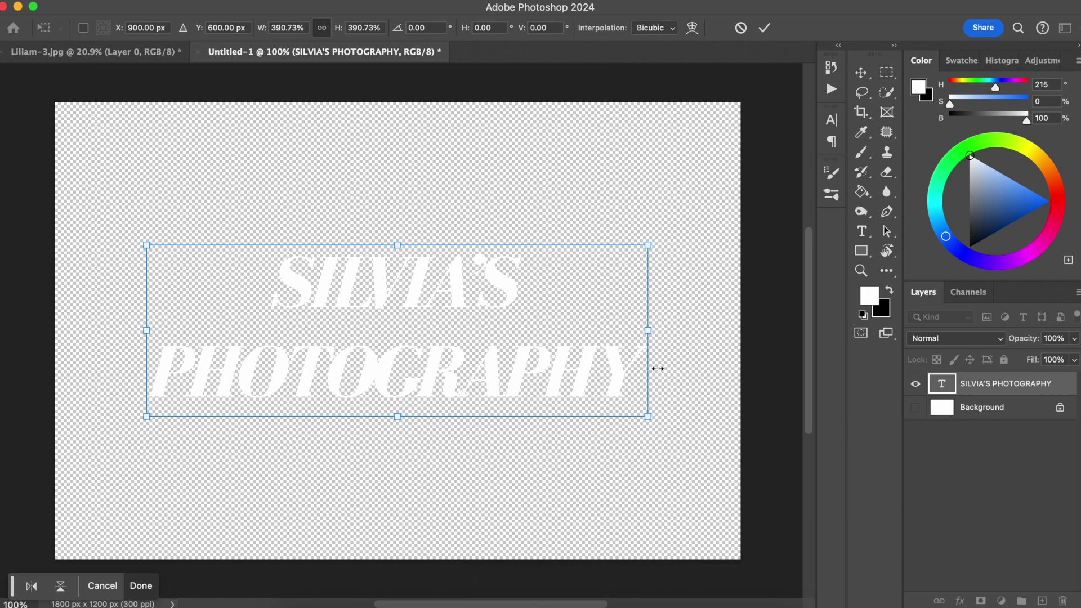
left_click_drag(648, 246, 738, 190)
mouse_move(148, 416)
left_mouse_down()
mouse_move(36, 475)
mouse_move(151, 414)
left_mouse_up()
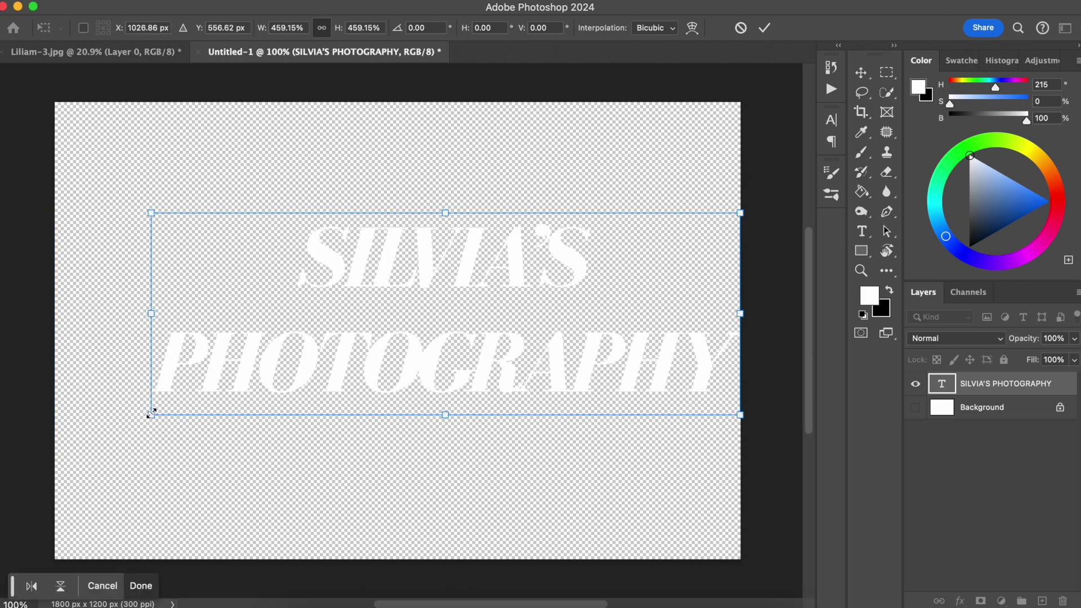
left_click_drag(498, 302, 452, 325)
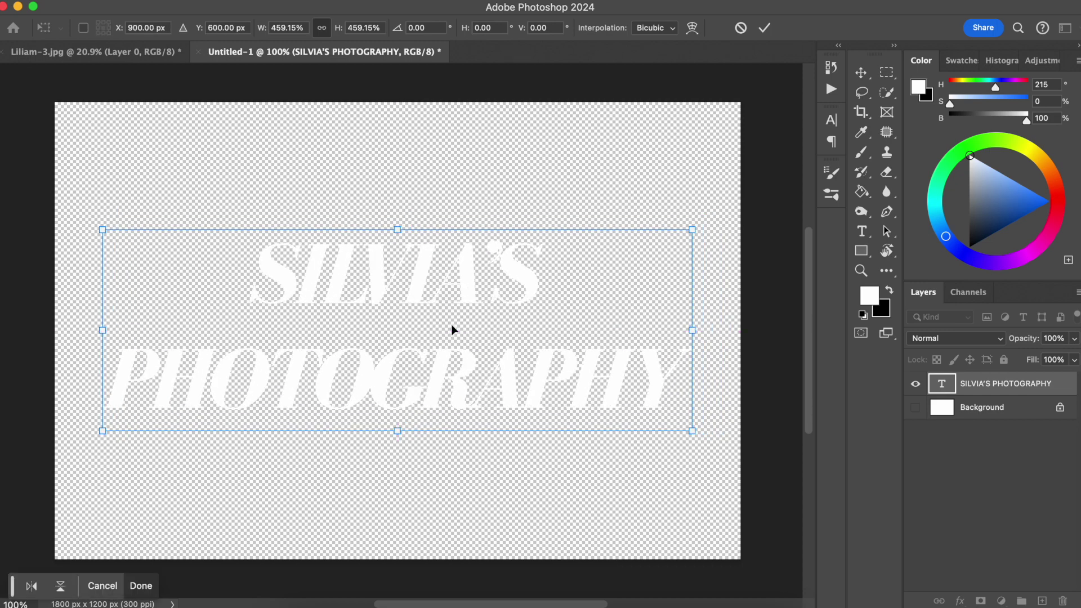
key("Return")
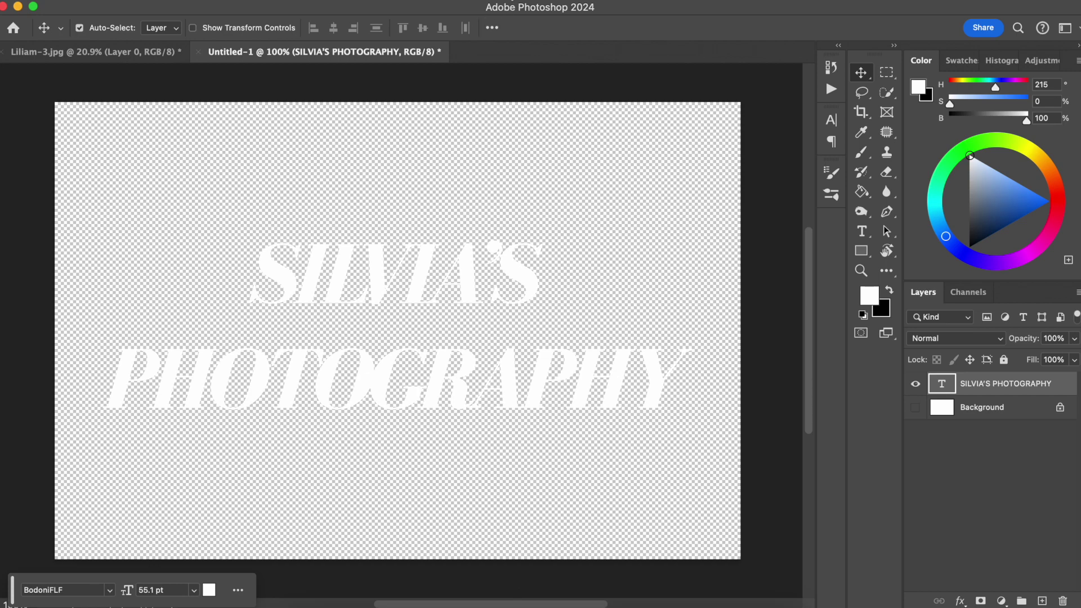
left_click(510, 1)
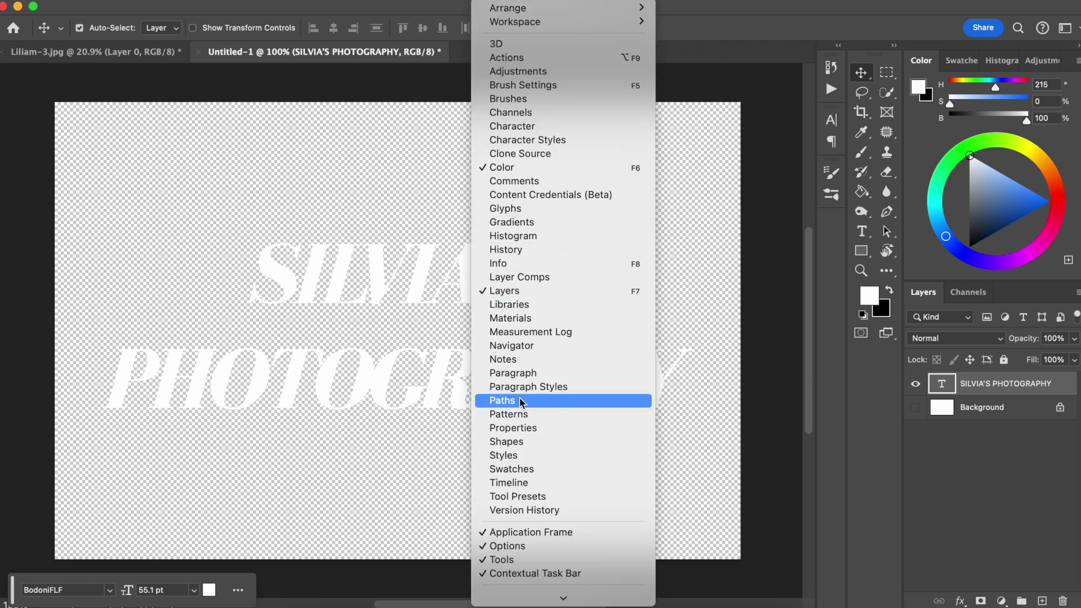
- Save the text as a new pattern named 'LOGO' plus the studio name, then return to Liliam-3.jpg
left_click(519, 415)
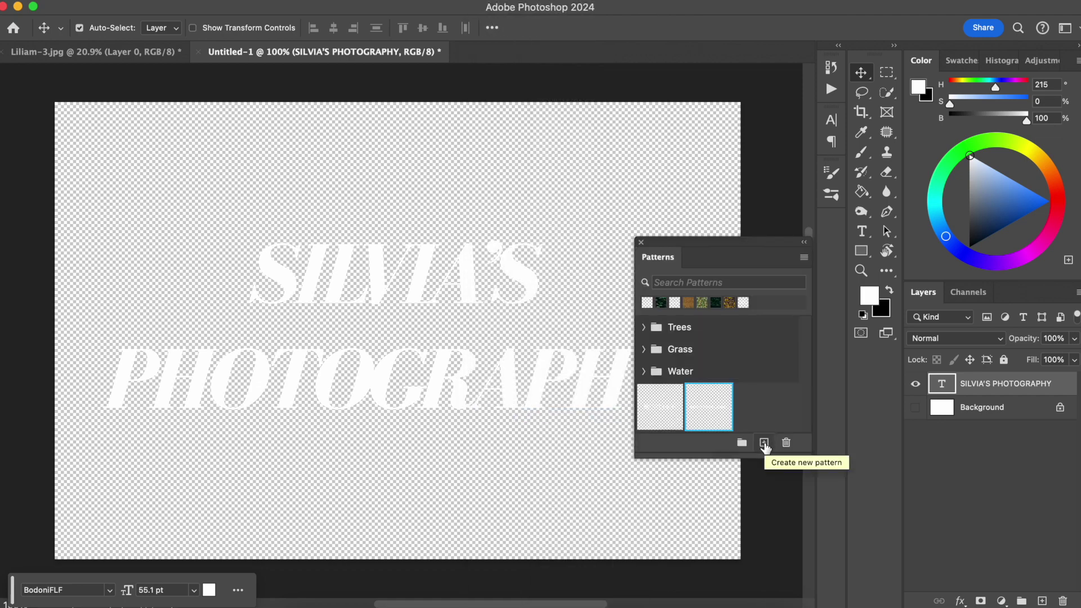
left_click(763, 443)
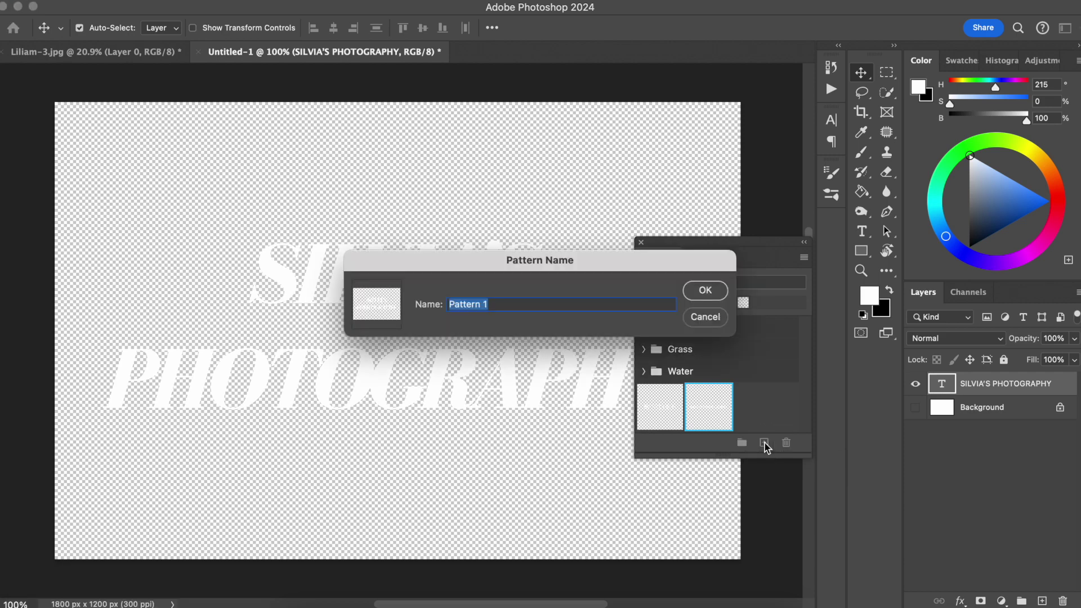
type("LOGO")
key("BackSpace")
key("BackSpace")
key("BackSpace")
type("OGO SILVIA'S PHOTOGRAPHT")
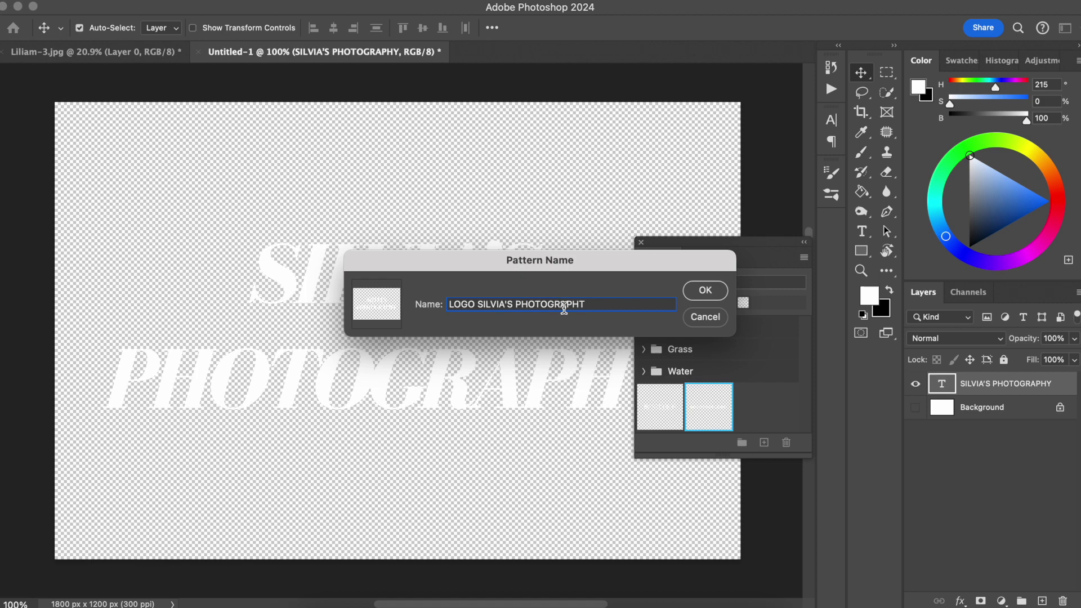
key("BackSpace")
type("Y")
left_click(703, 290)
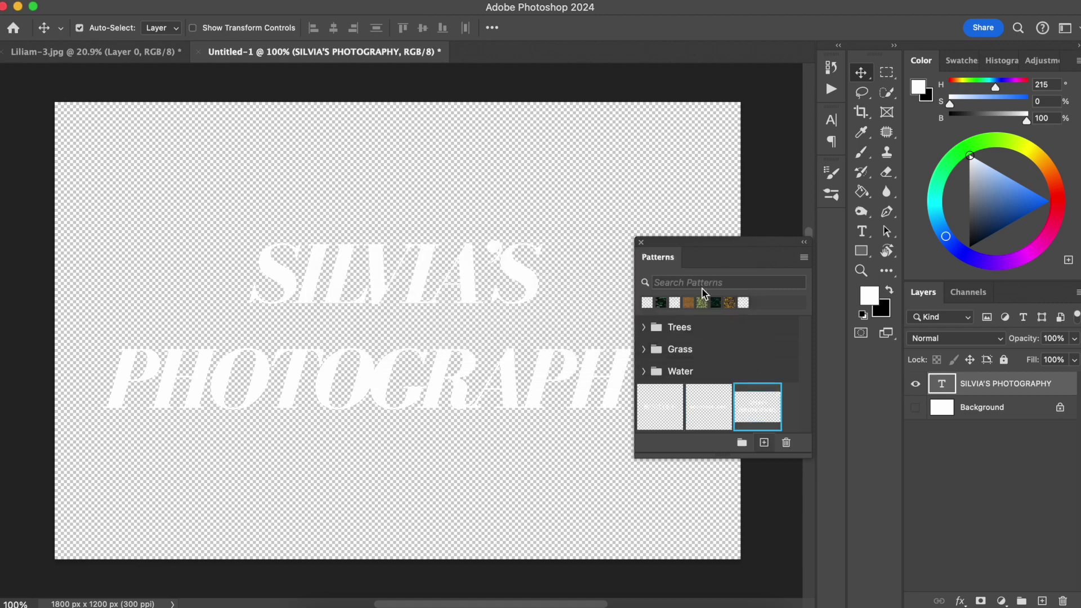
left_click(641, 242)
left_click(130, 57)
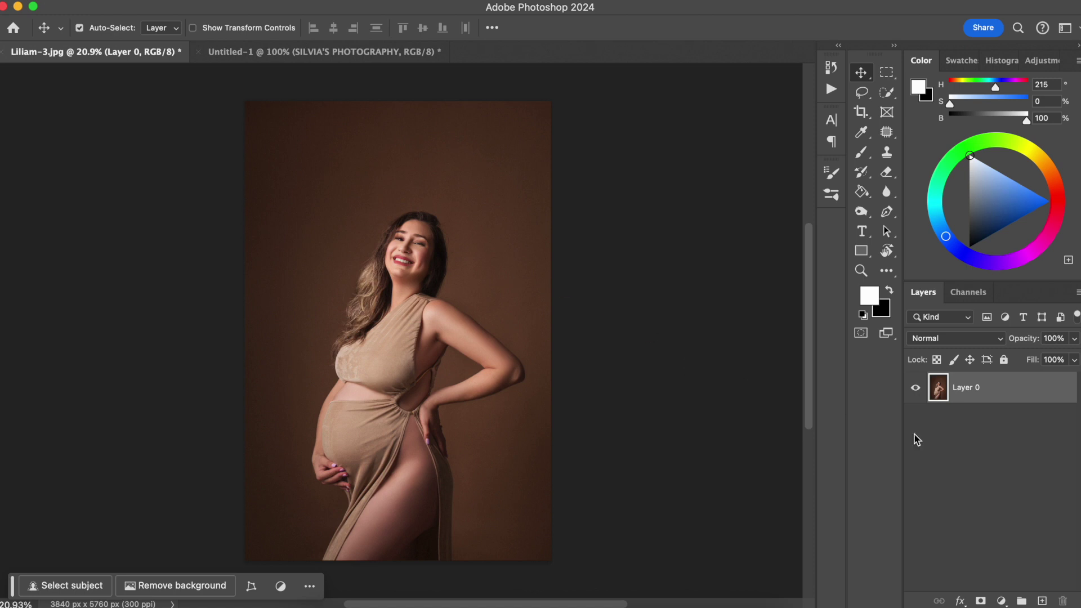
- Add a Pattern Fill layer over the photo using the new studio-name watermark pattern
left_click(1002, 601)
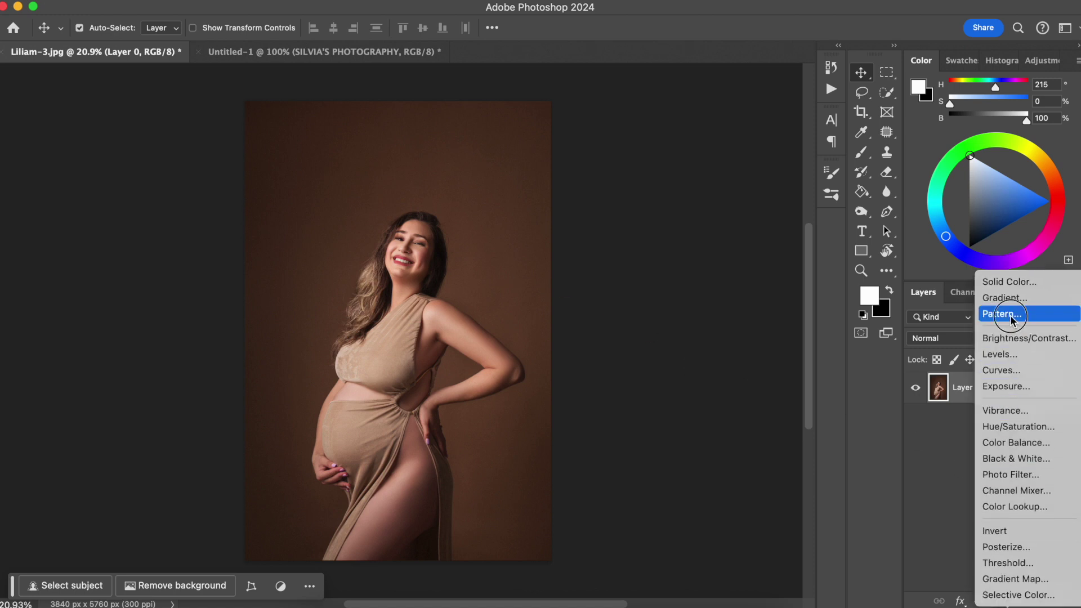
left_click(1009, 316)
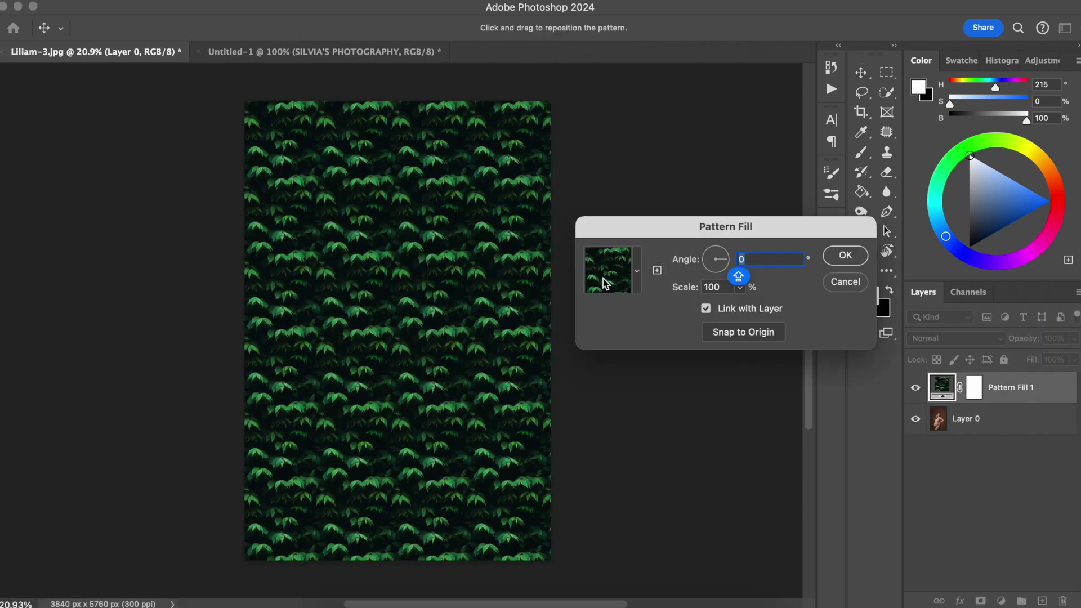
left_click(603, 279)
left_click(602, 279)
left_click(612, 265)
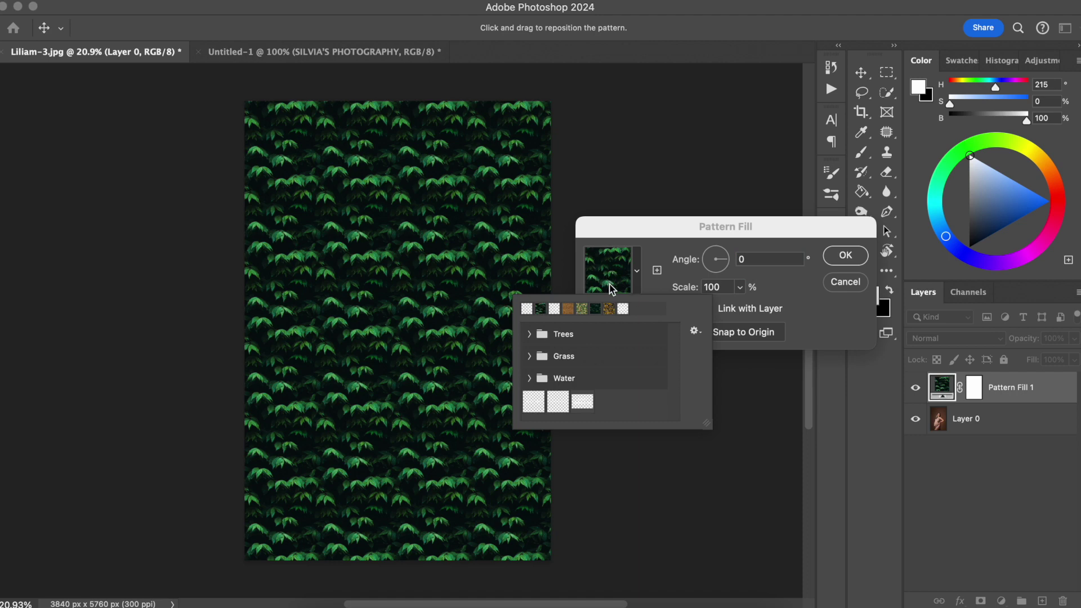
left_click(583, 400)
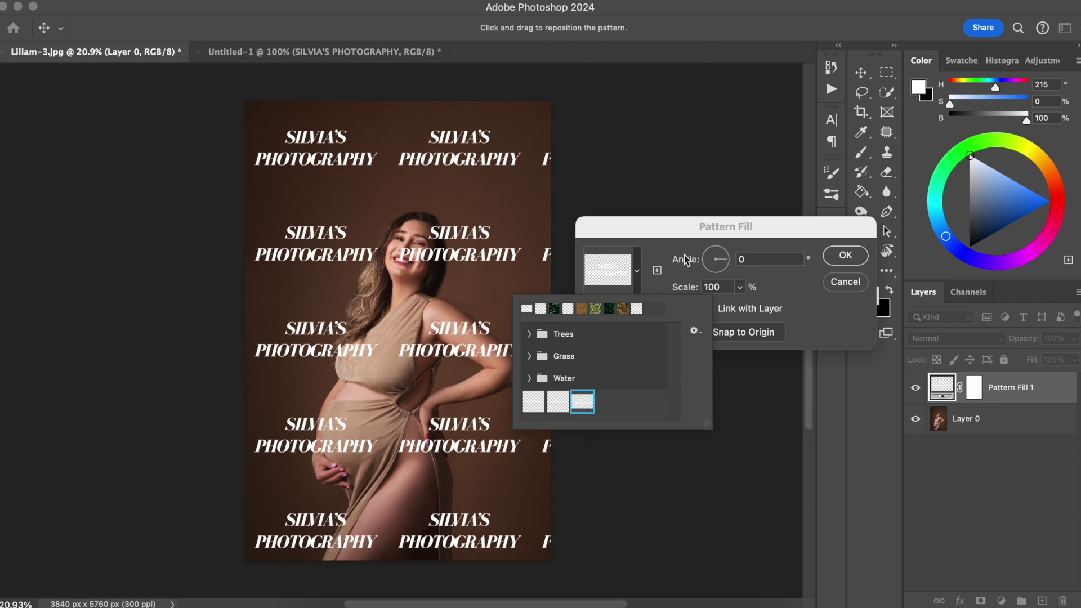
left_click(699, 247)
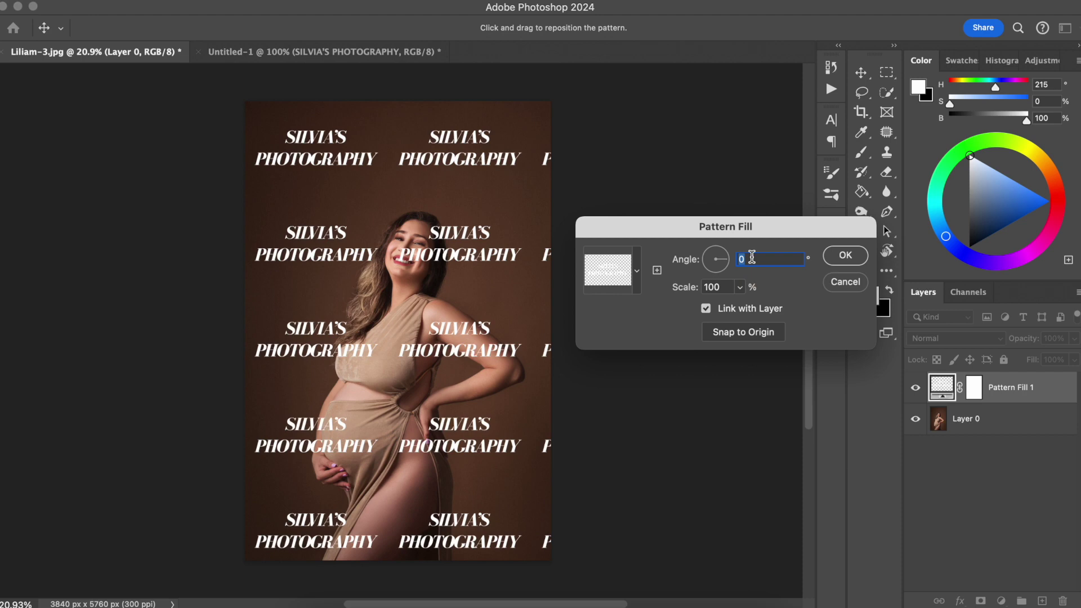
- Set the pattern fill angle to 30°
type("30")
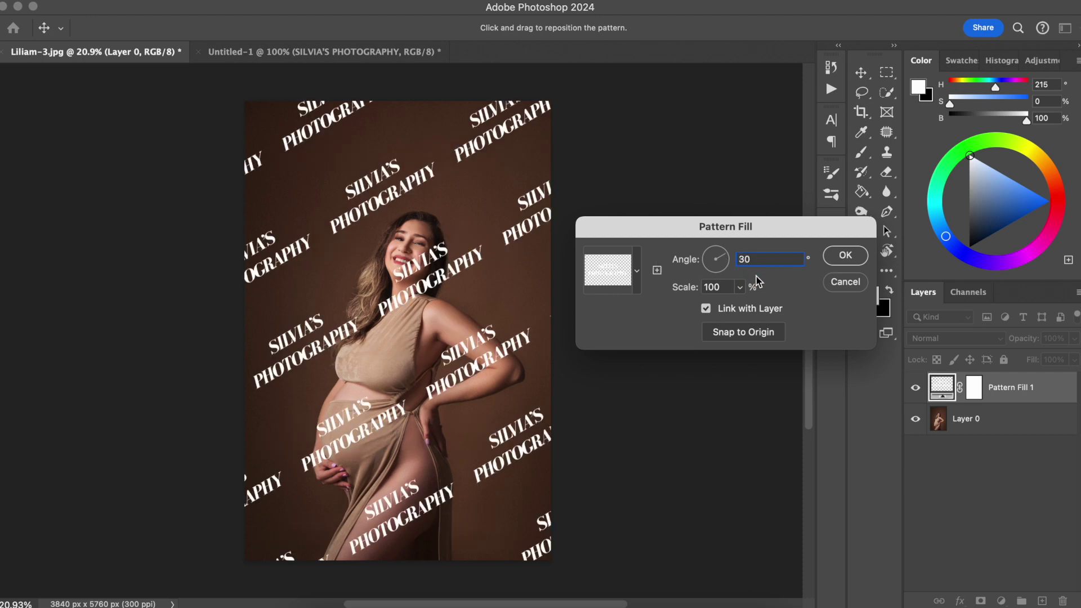
key("BackSpace")
key("BackSpace")
type("45")
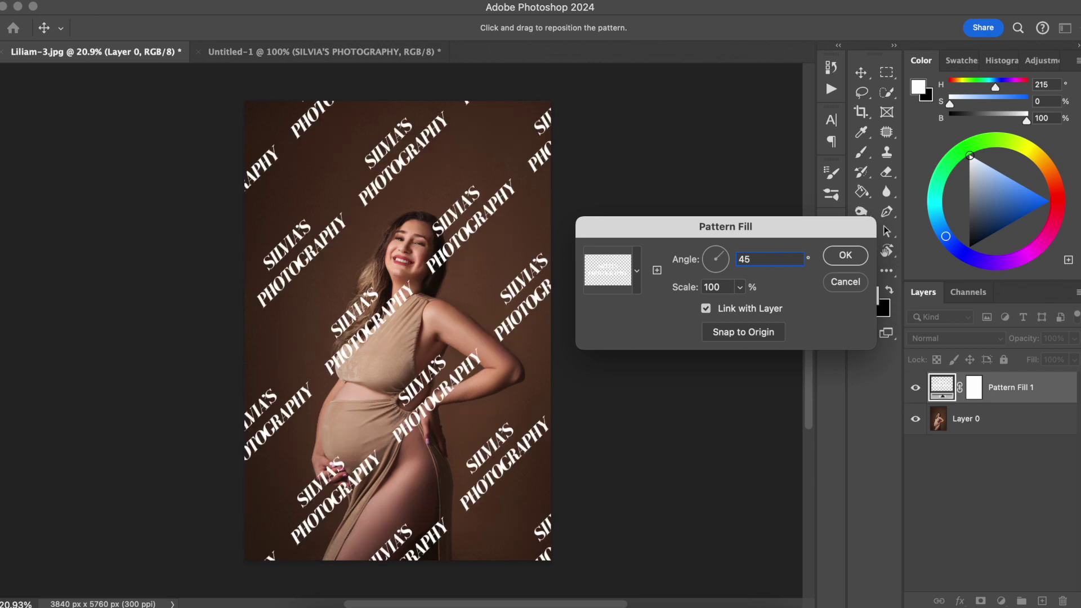
double_click(763, 254)
type("30")
key("super+a")
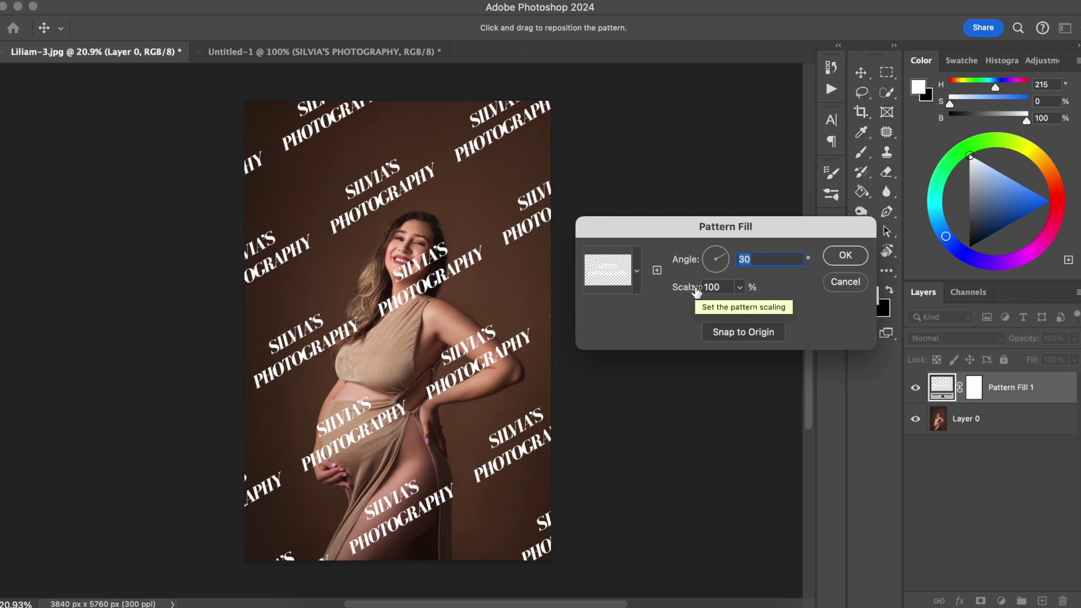
- Shrink the pattern scale to about 53% and apply the fill
left_click_drag(696, 290, 668, 292)
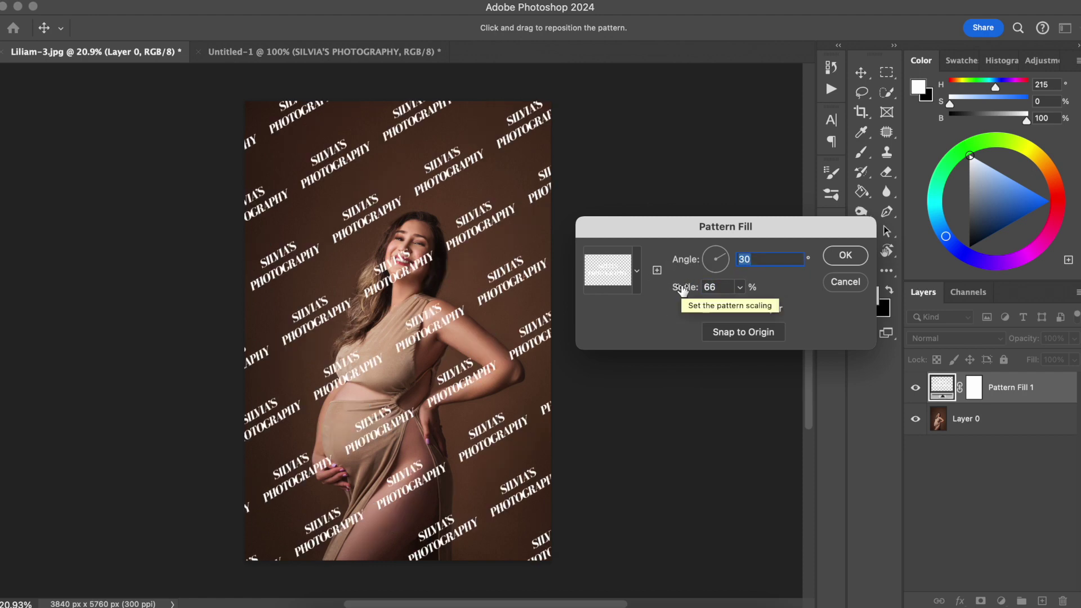
left_click_drag(683, 290, 615, 295)
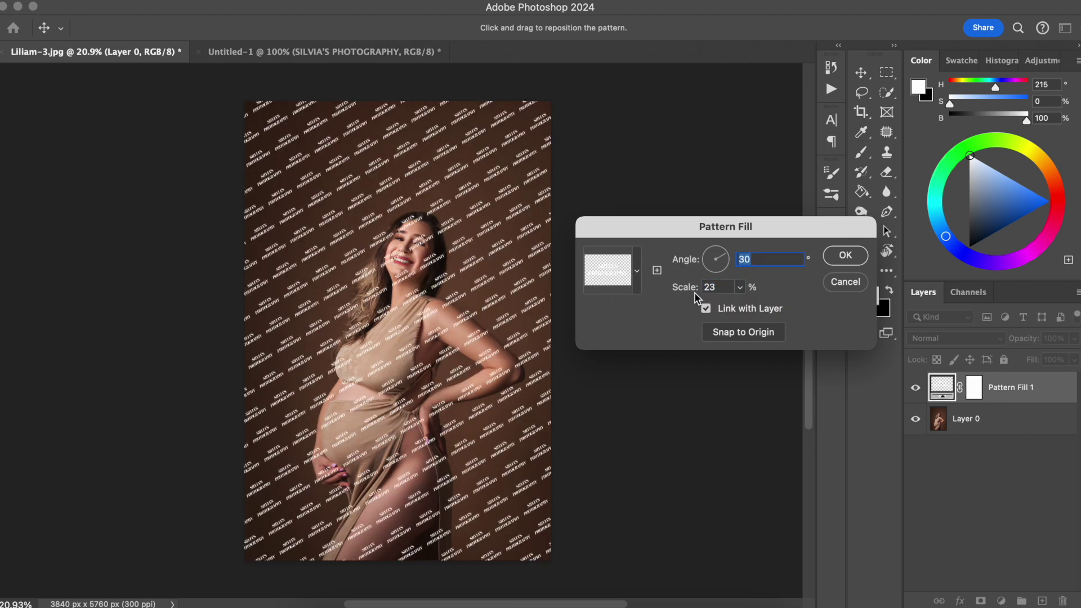
mouse_move(683, 289)
left_mouse_down()
mouse_move(696, 289)
mouse_move(687, 290)
left_mouse_up()
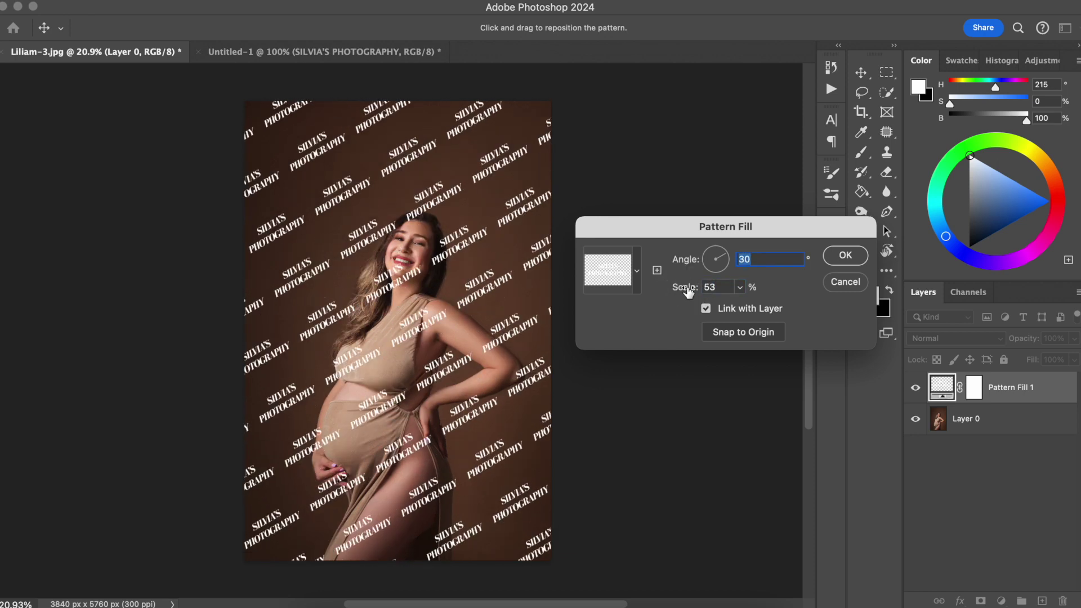
left_click(719, 286)
key("Return")
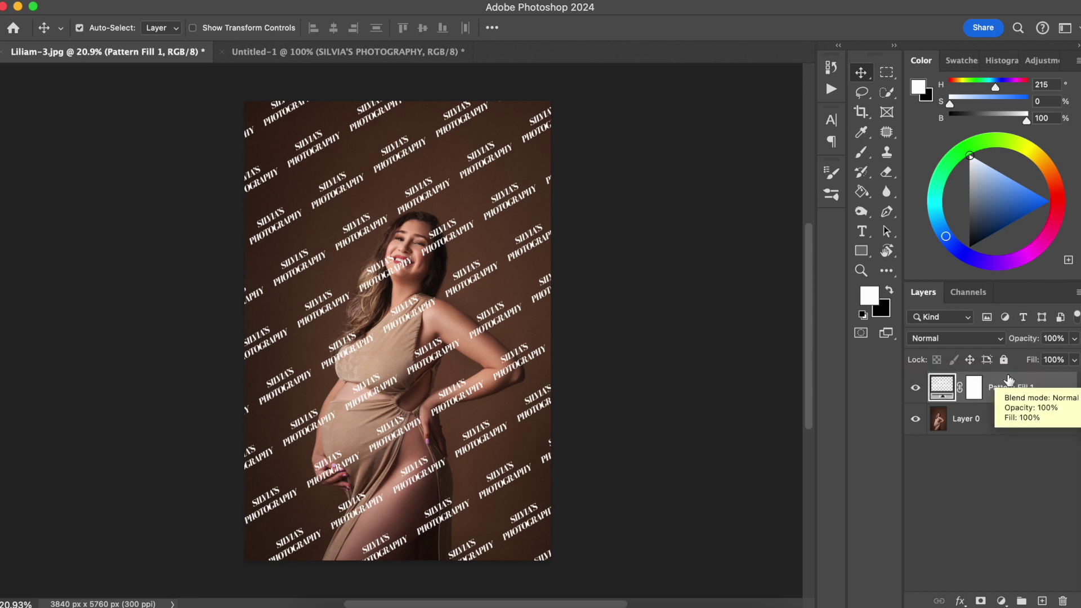
- Lower the Pattern Fill 1 layer's opacity to 40%
left_click_drag(1030, 340, 683, 313)
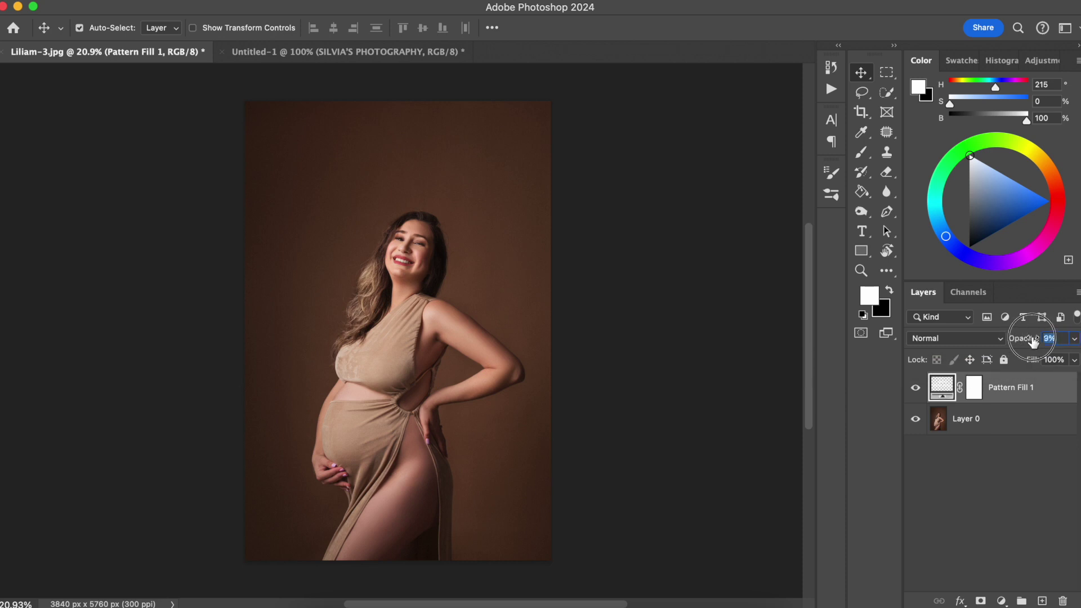
mouse_move(1019, 342)
left_mouse_down()
mouse_move(1038, 342)
mouse_move(1029, 342)
left_mouse_up()
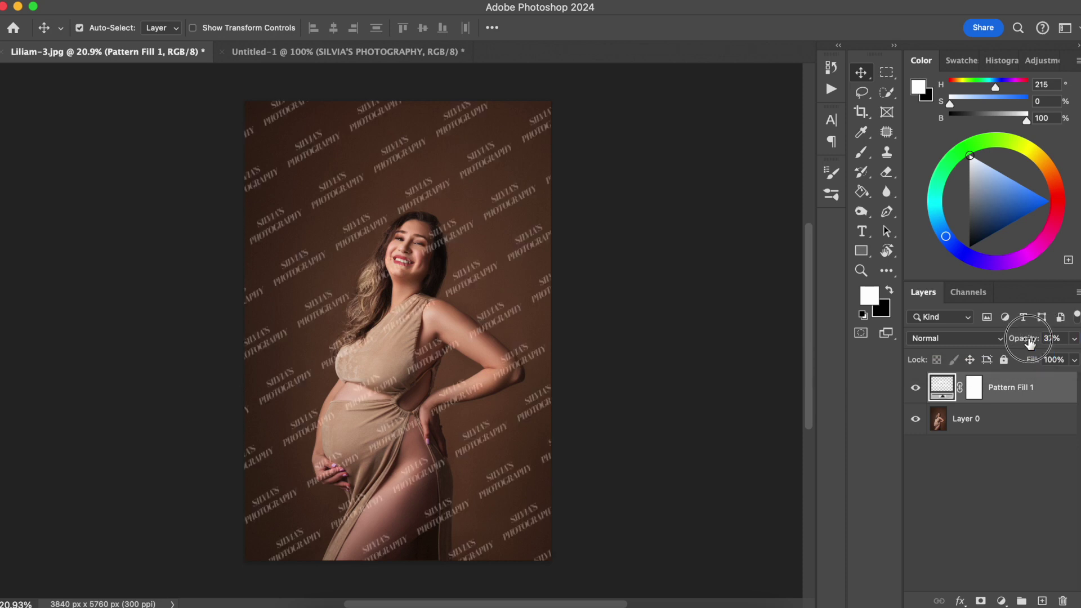
key("super+a")
key("Caps_Lock")
left_click(1011, 509)
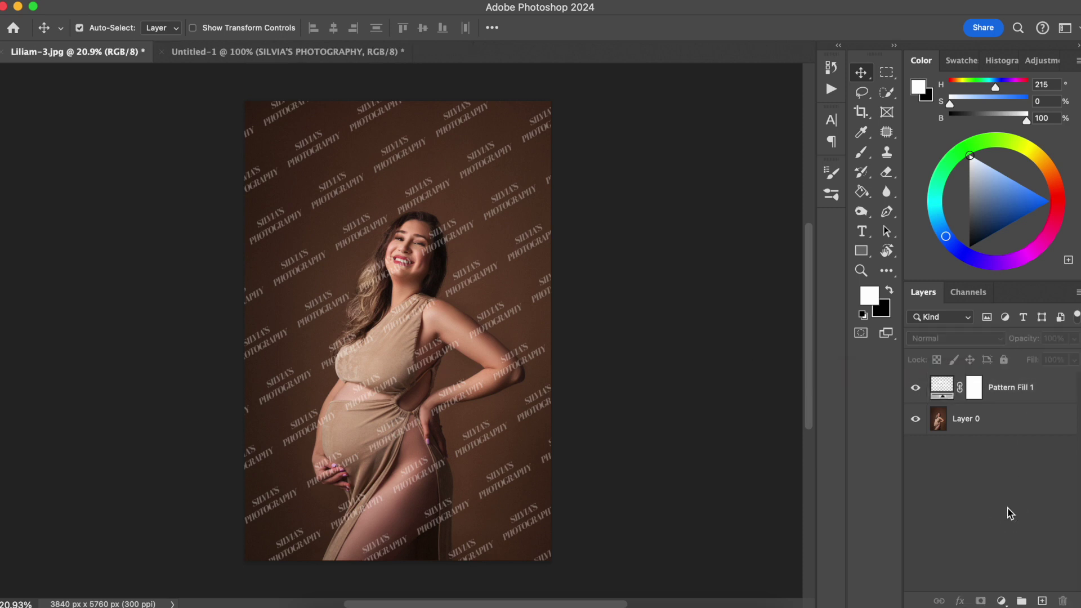
key("super+z")
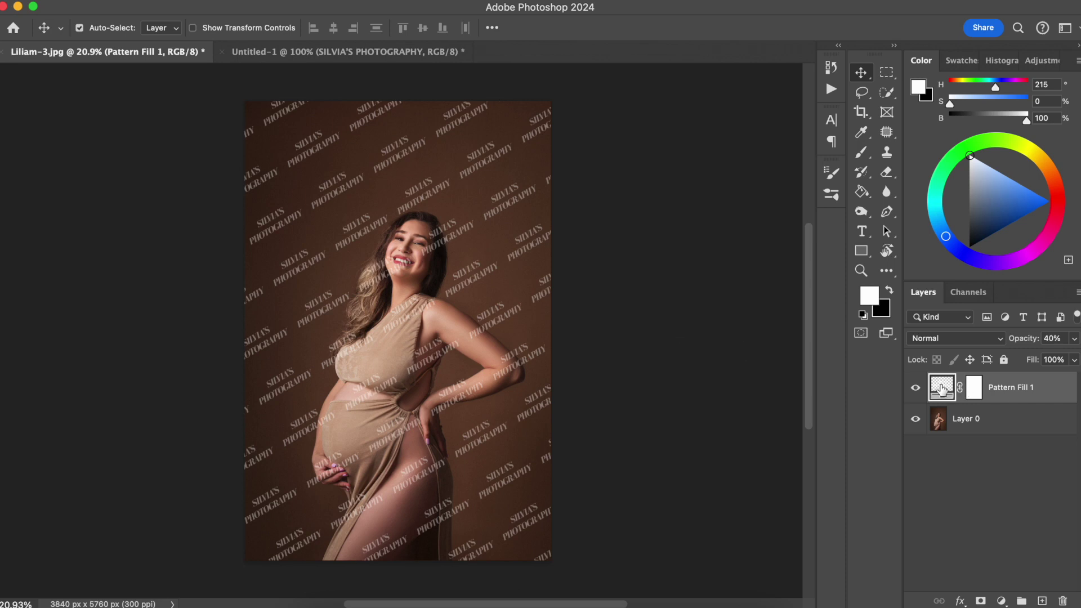
- Reopen the Pattern Fill 1 settings and set the pattern scale to 100%
double_click(939, 388)
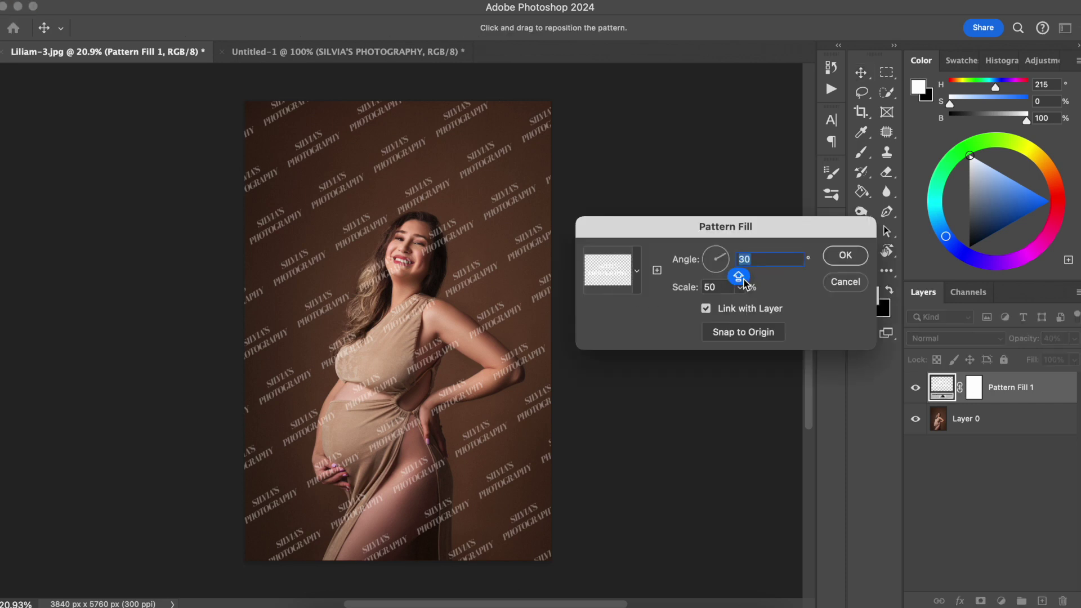
left_click(681, 290)
left_click_drag(681, 290, 719, 283)
double_click(715, 287)
key("BackSpace")
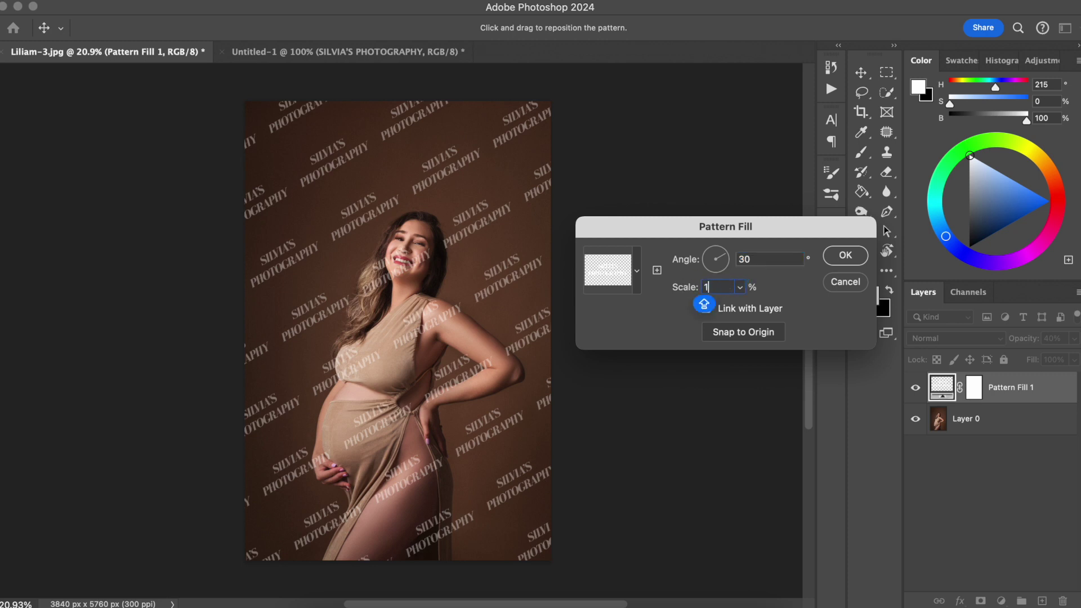
type("100")
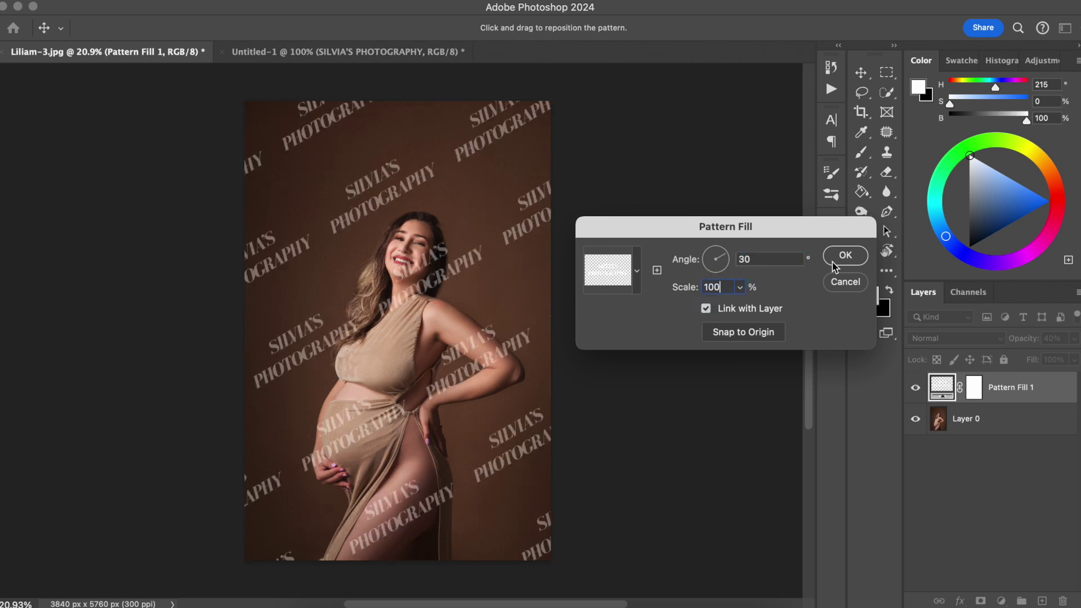
left_click(844, 257)
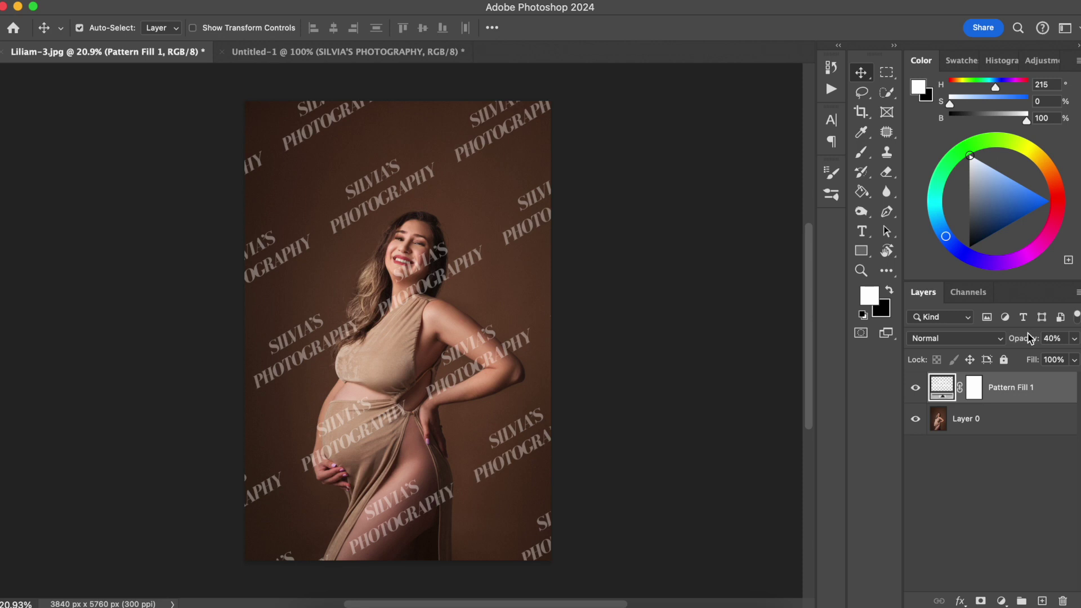
- Rescale the watermark pattern to 85% and fade the layer opacity to 16%
left_click_drag(1024, 339, 1020, 343)
left_click(1052, 338)
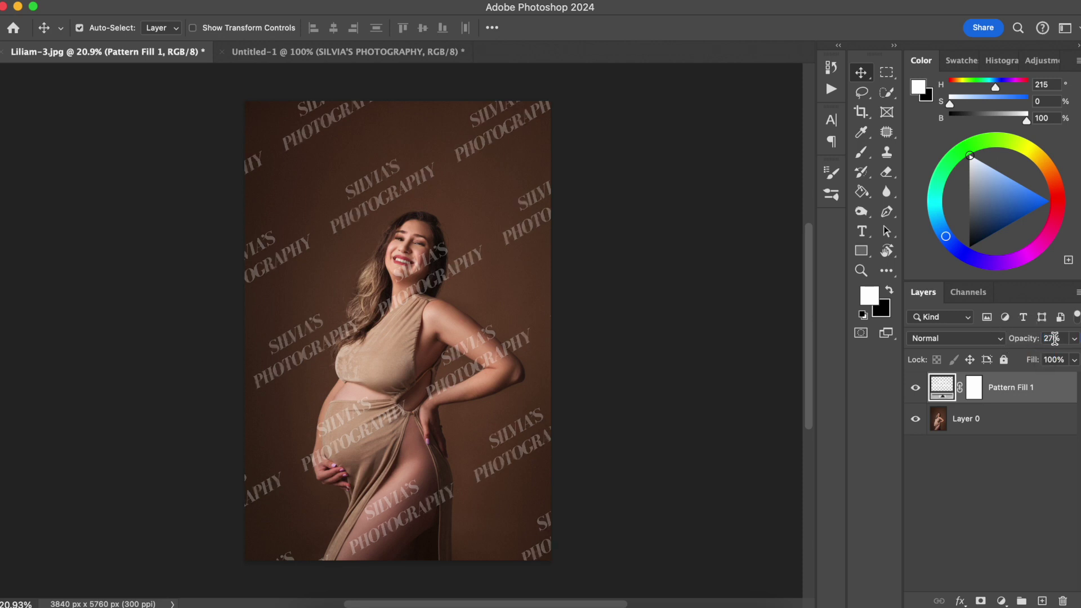
type("10")
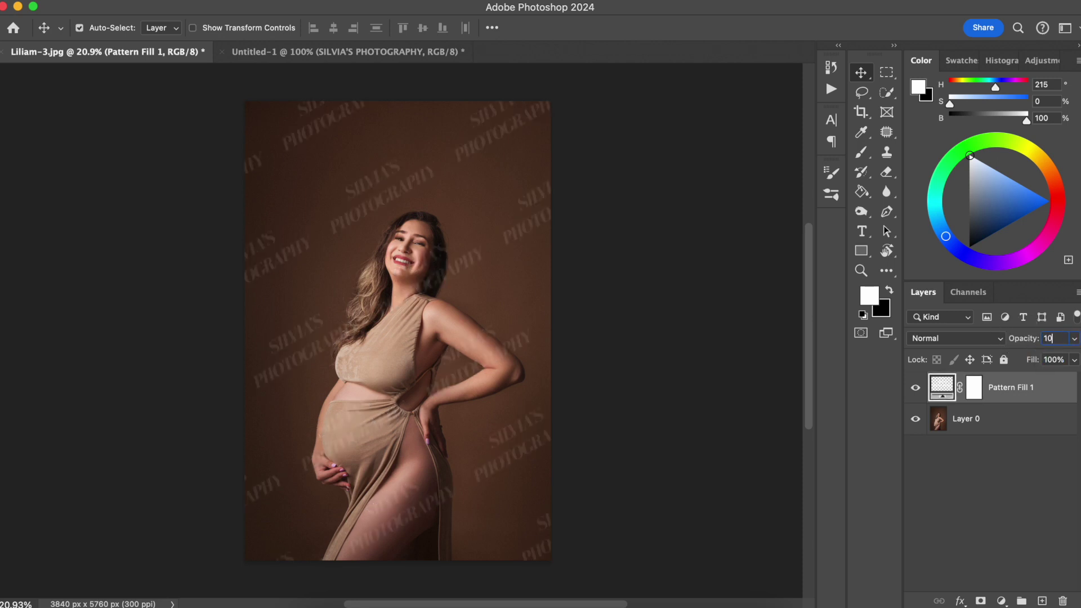
key("Return")
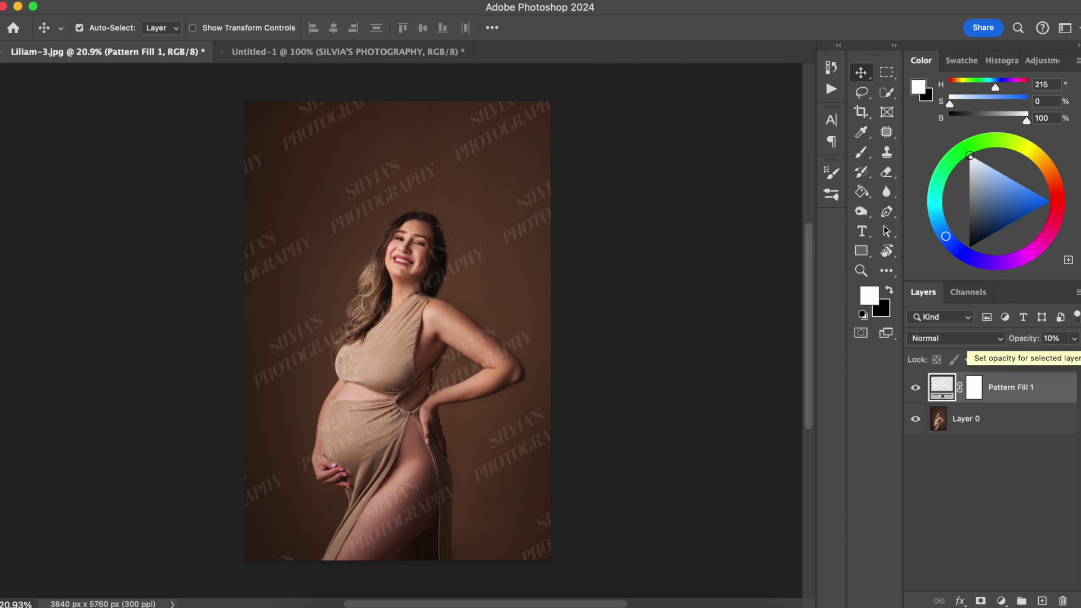
left_click(1044, 338)
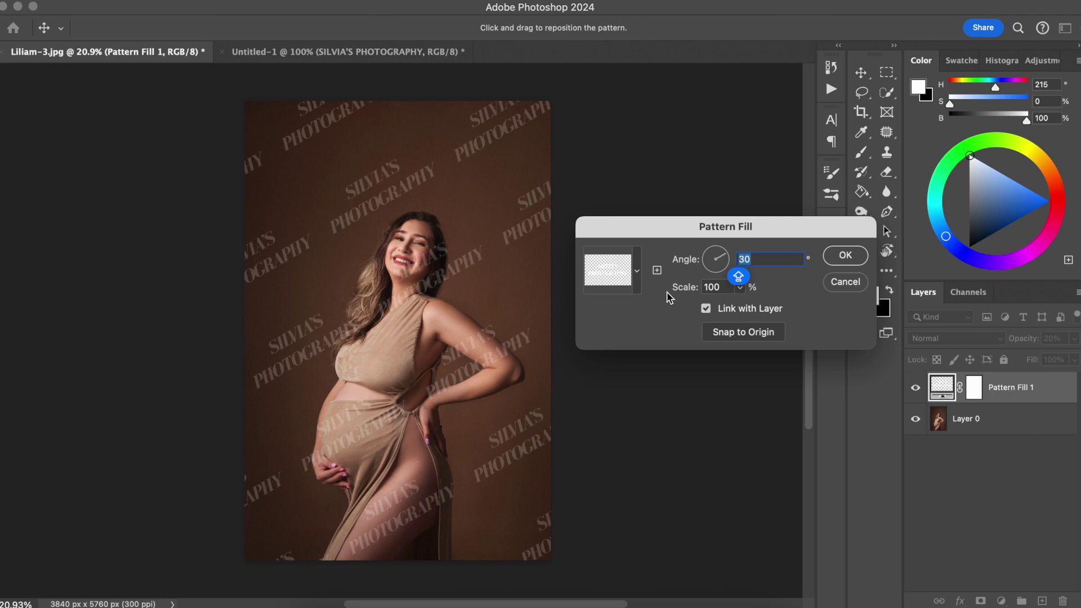
left_click_drag(685, 288, 682, 289)
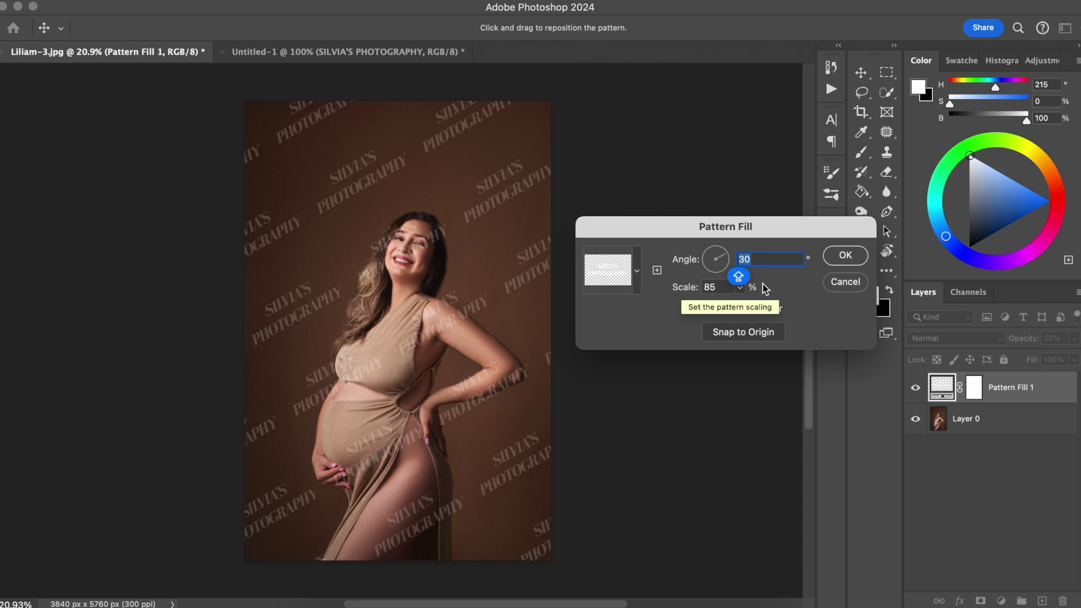
left_click(844, 255)
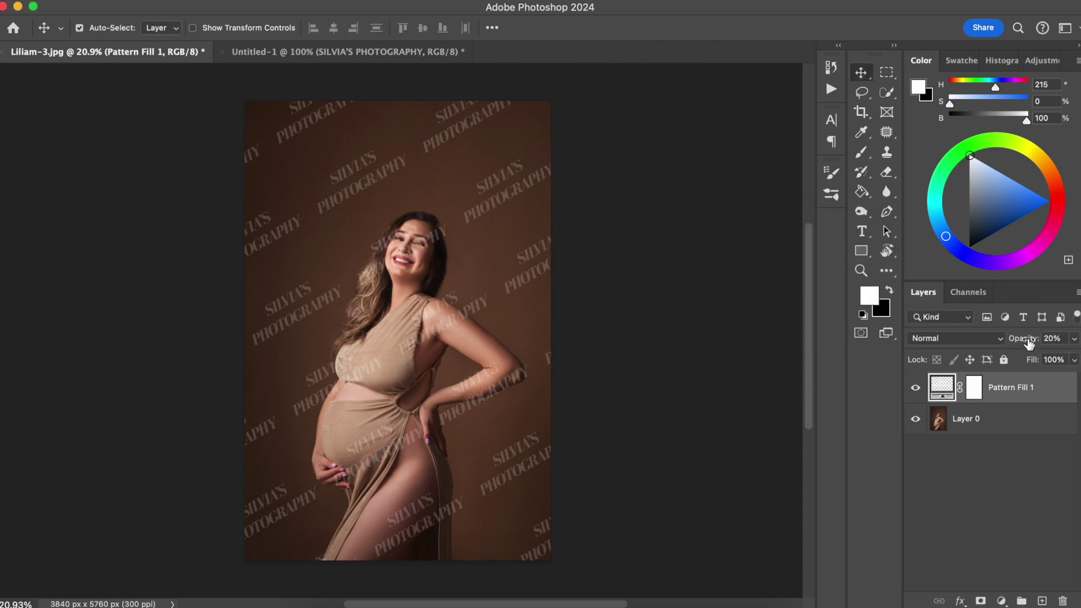
left_click_drag(1029, 339, 1026, 342)
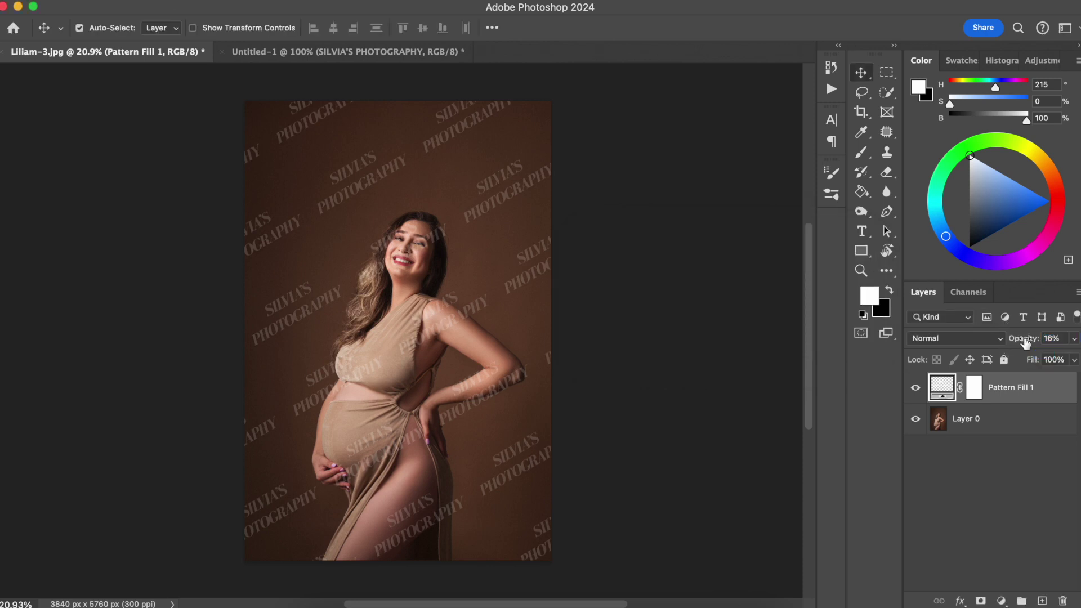